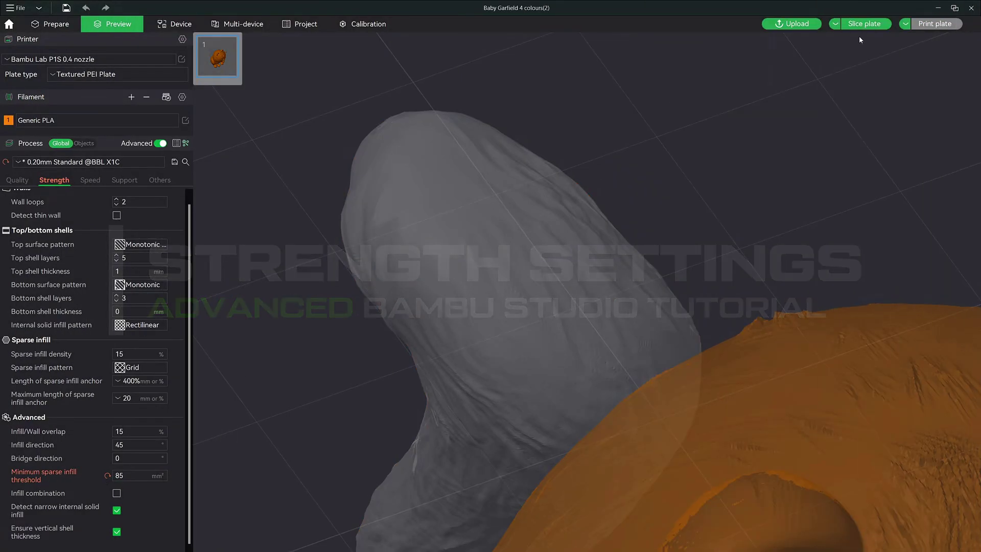
# Slice the plate, then reset the minimum sparse infill threshold to 15 and infill direction to 45°.
pyautogui.click(864, 24)
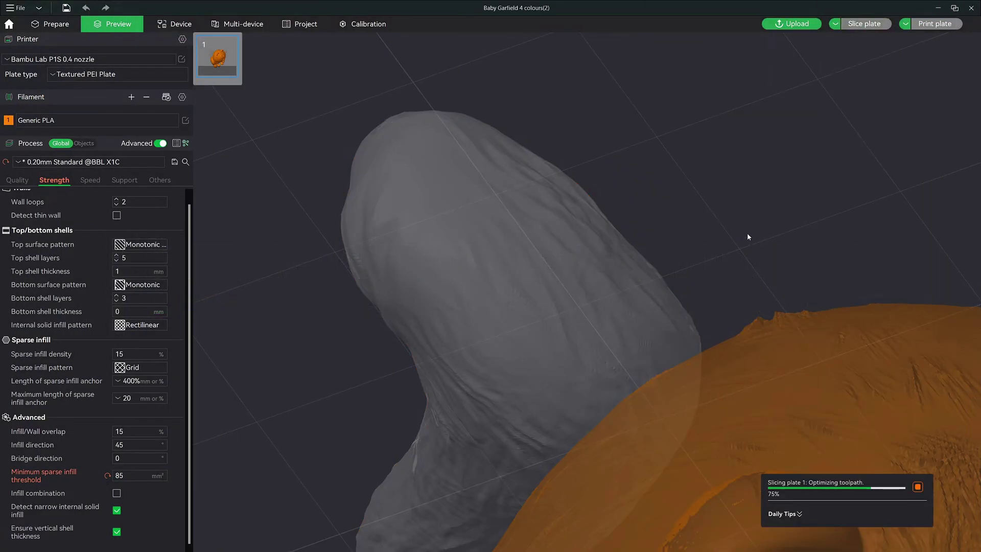
pyautogui.scroll(-6, 966, 220)
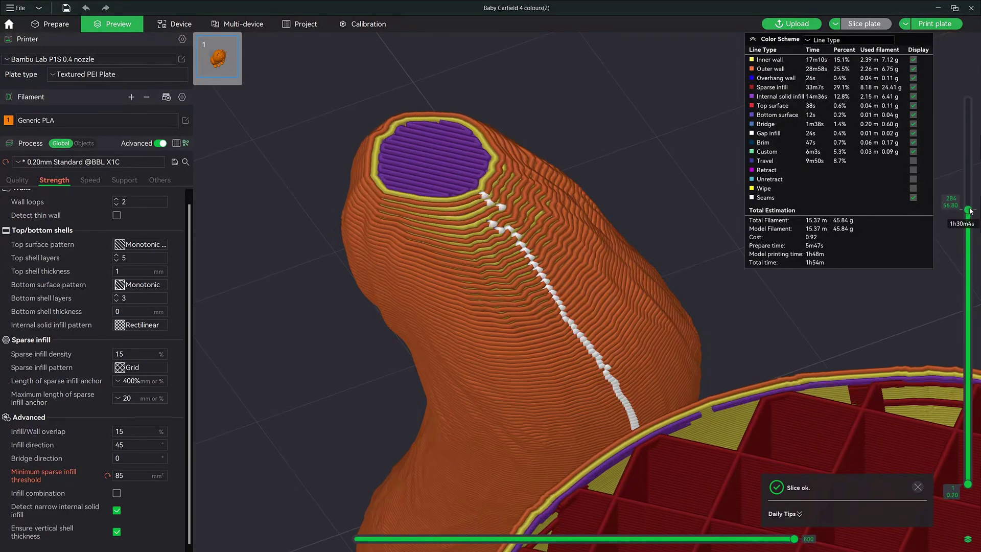
pyautogui.scroll(5, 966, 219)
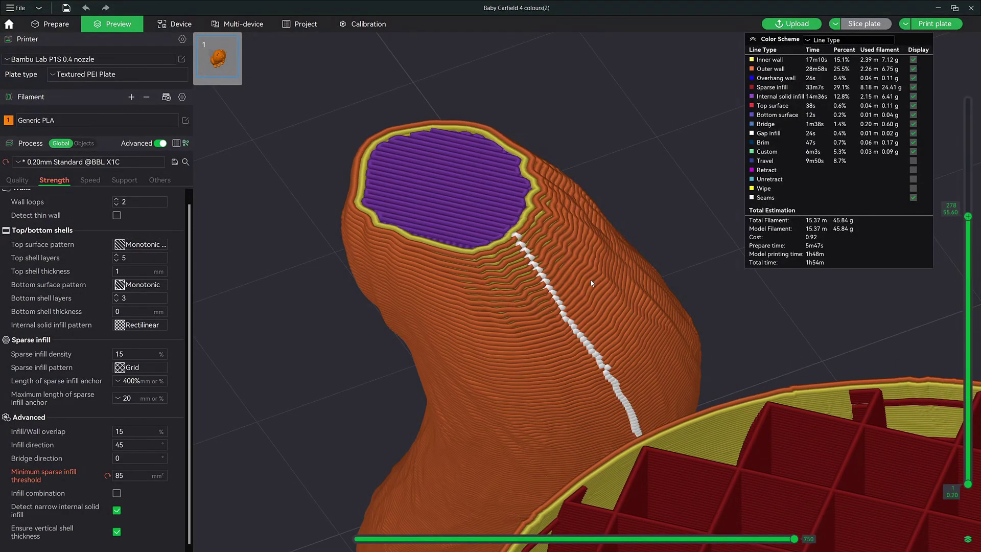
pyautogui.click(107, 476)
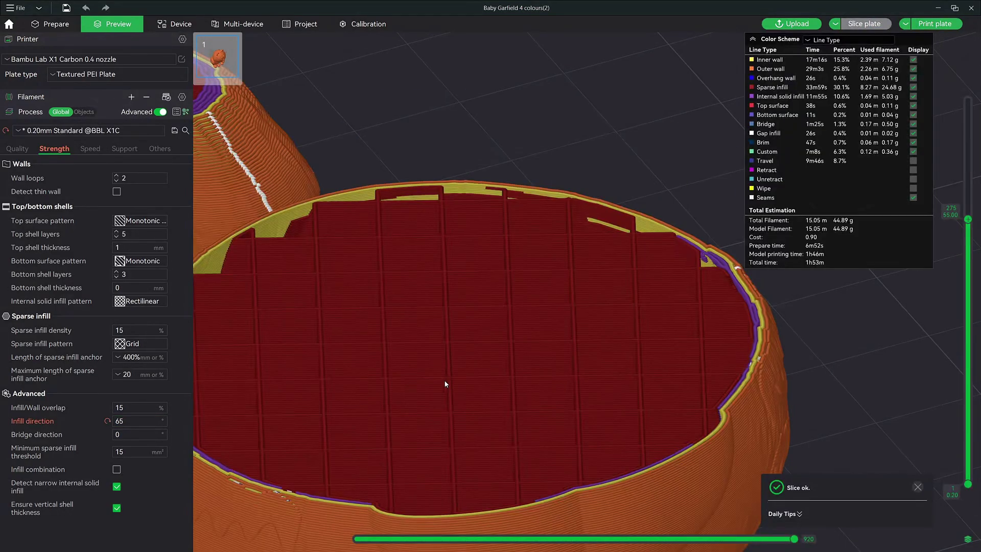
pyautogui.click(108, 421)
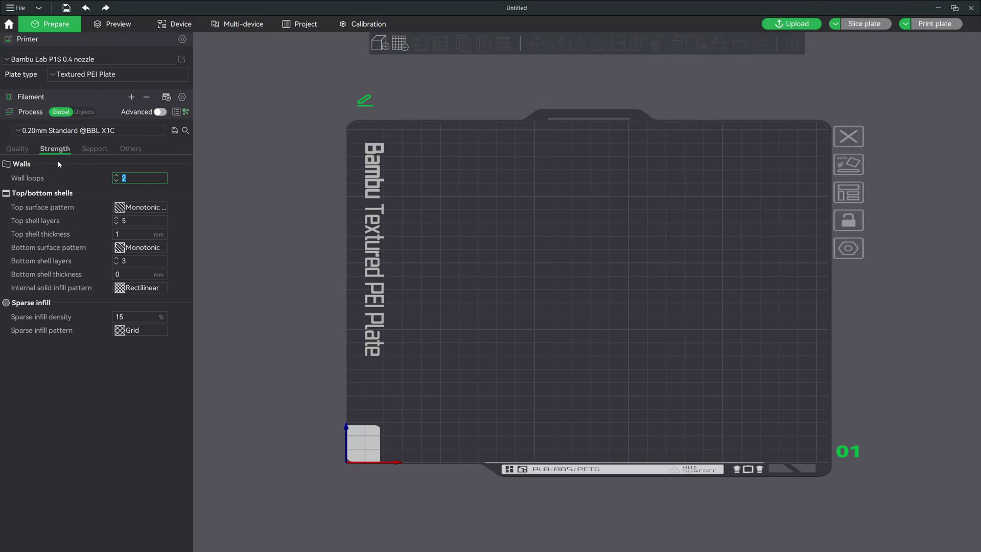
# Switch on the Advanced toggle to reveal the advanced Strength settings.
pyautogui.click(160, 112)
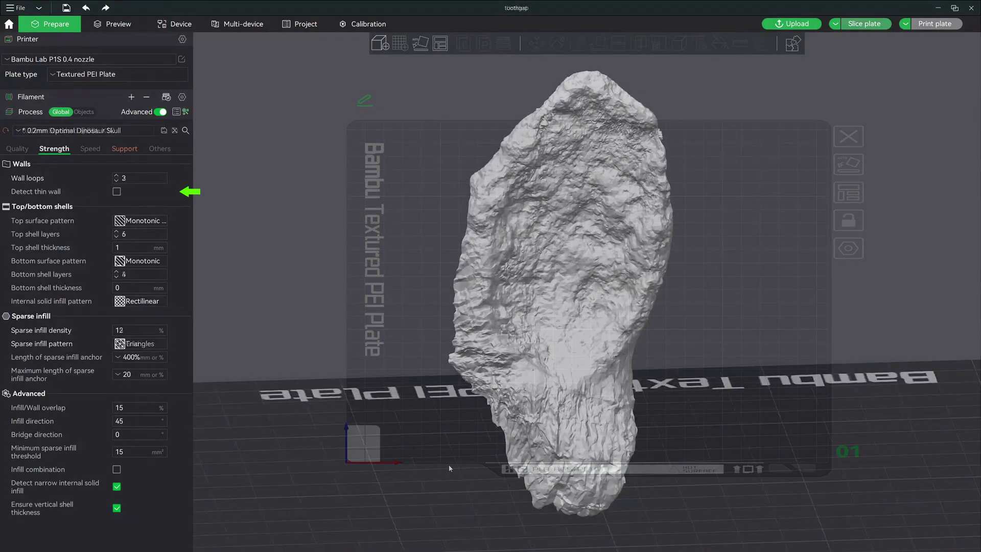
# Slice the skull and enable Detect thin wall on the Strength tab.
pyautogui.moveTo(442, 467)
pyautogui.mouseDown()
pyautogui.moveTo(426, 468)
pyautogui.moveTo(493, 457)
pyautogui.moveTo(449, 468)
pyautogui.mouseUp()
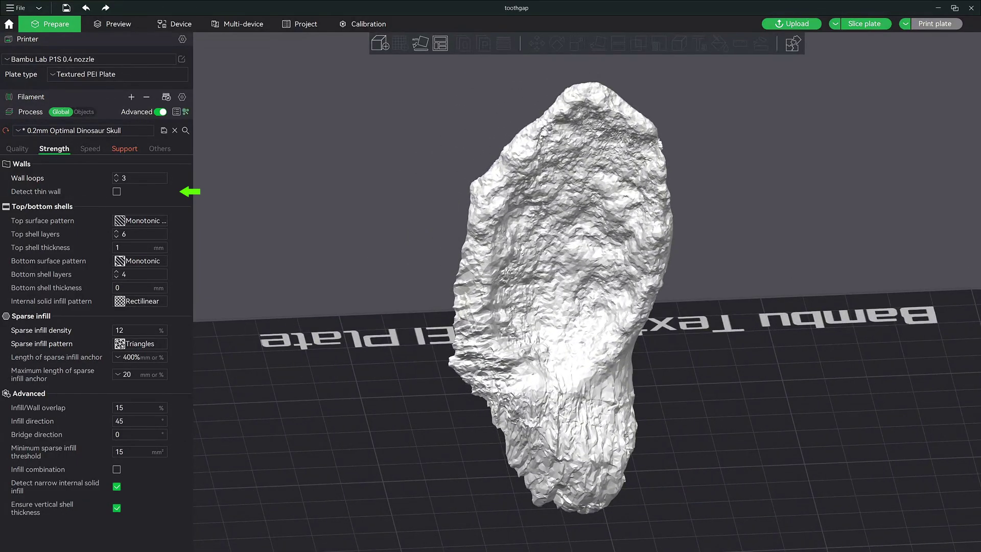
pyautogui.click(864, 24)
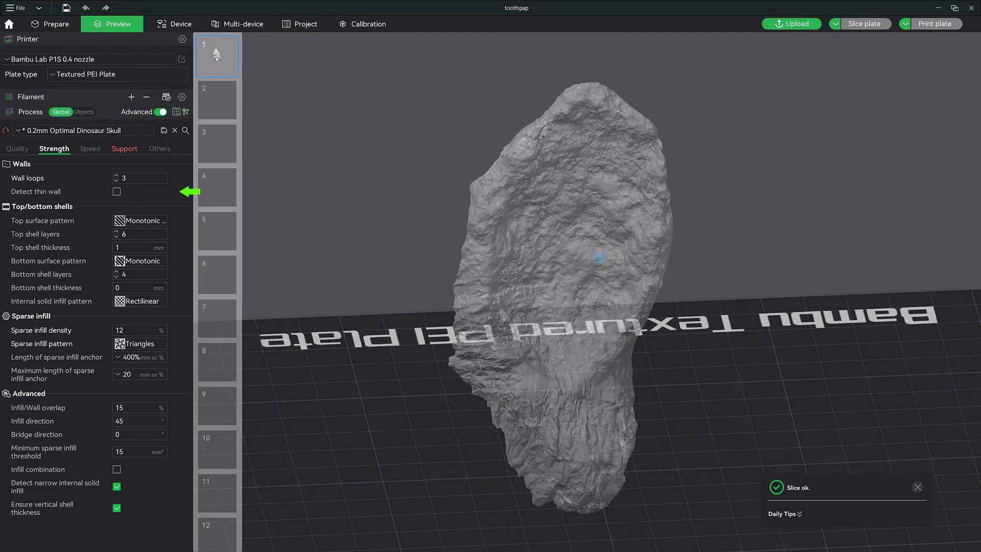
pyautogui.scroll(3, 573, 285)
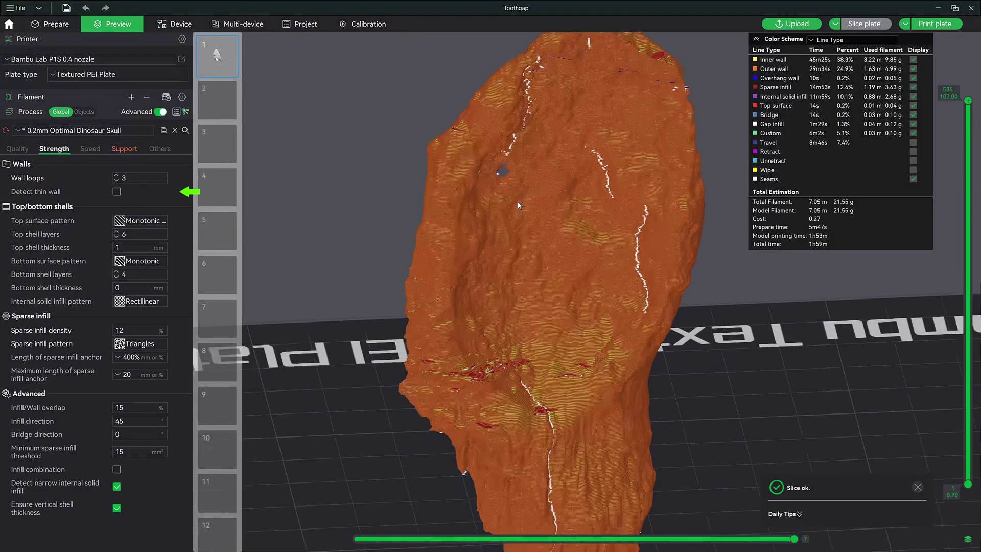
pyautogui.scroll(5, 591, 229)
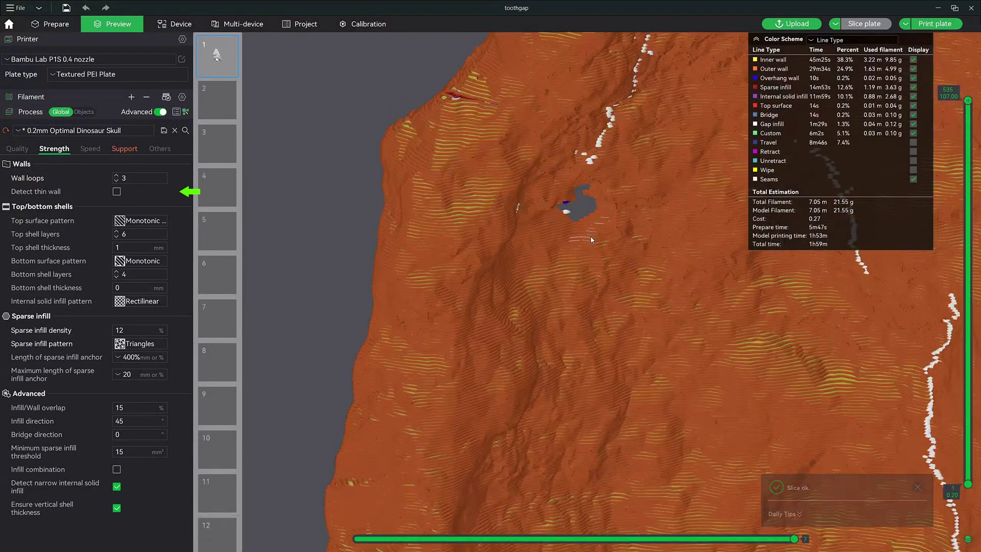
pyautogui.scroll(-5, 542, 301)
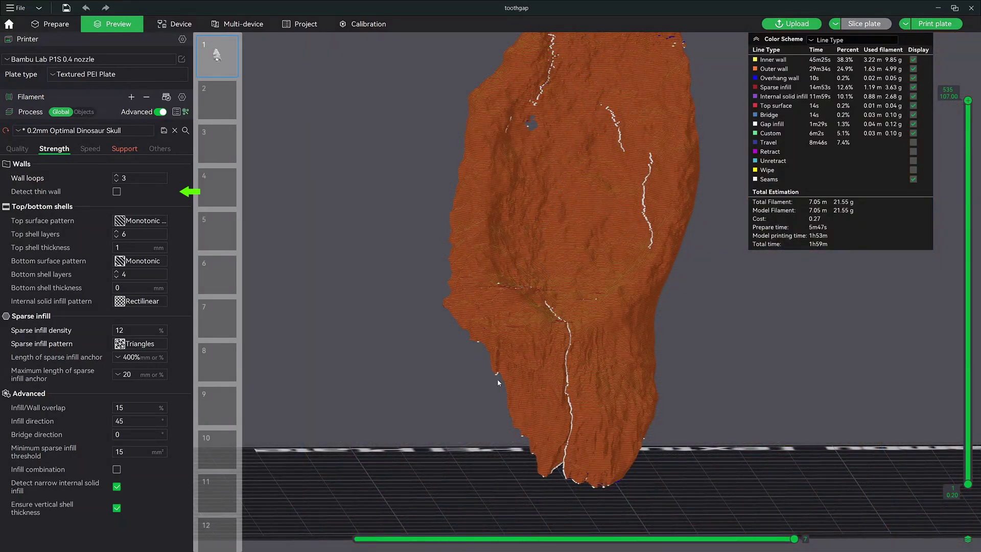
pyautogui.click(117, 191)
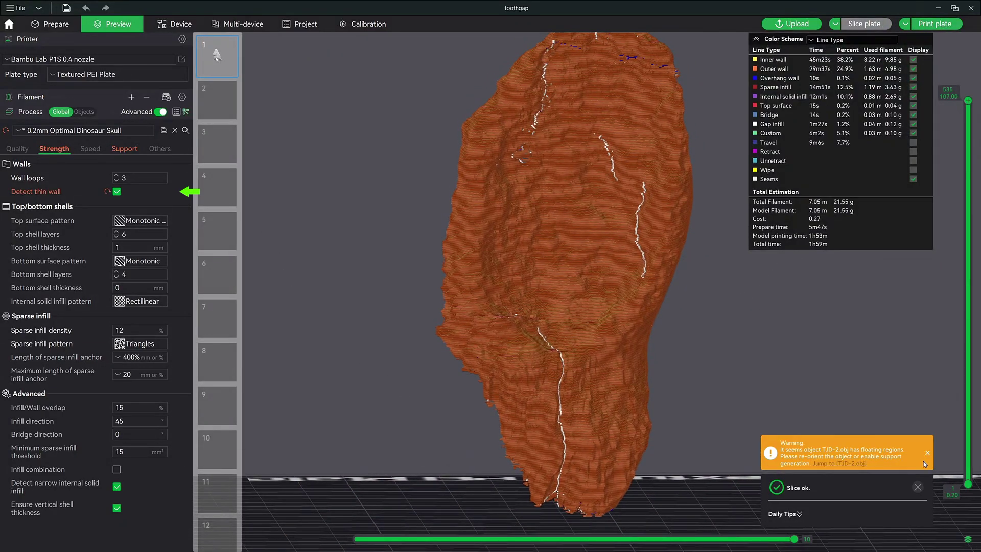
# Orbit, tilt and zoom the sliced preview onto the skull's tooth gap.
pyautogui.moveTo(920, 487); pyautogui.dragTo(537, 199)
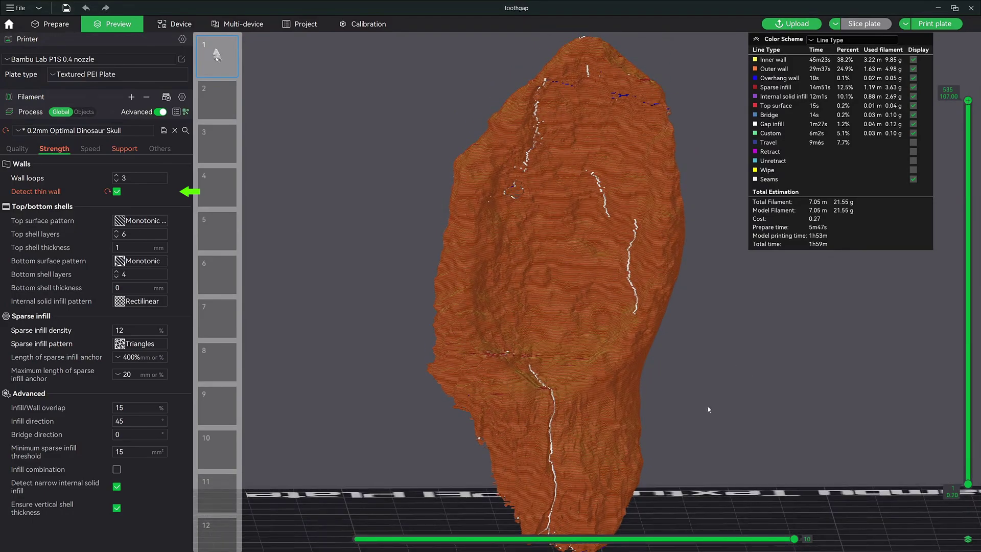
pyautogui.moveTo(708, 408); pyautogui.dragTo(484, 417)
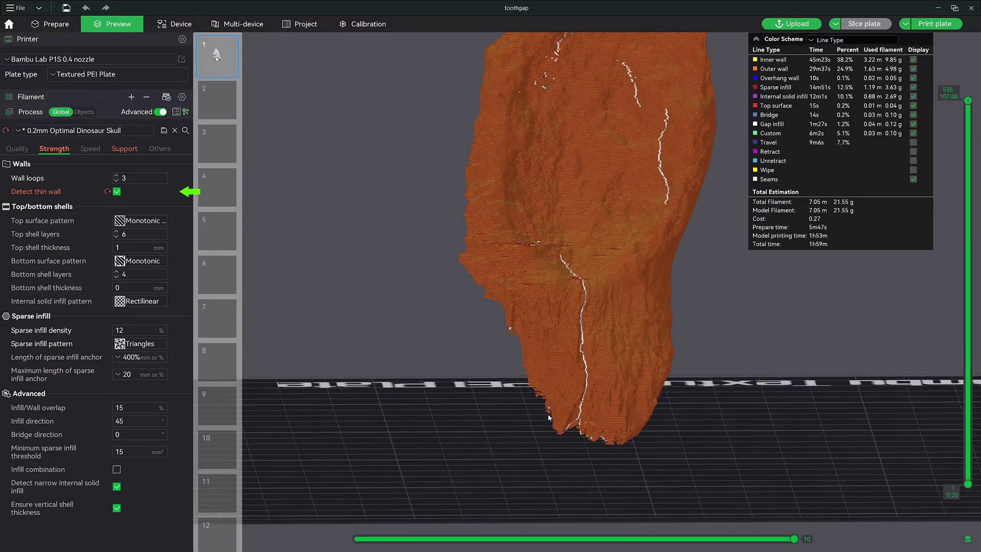
pyautogui.moveTo(548, 413); pyautogui.dragTo(786, 297)
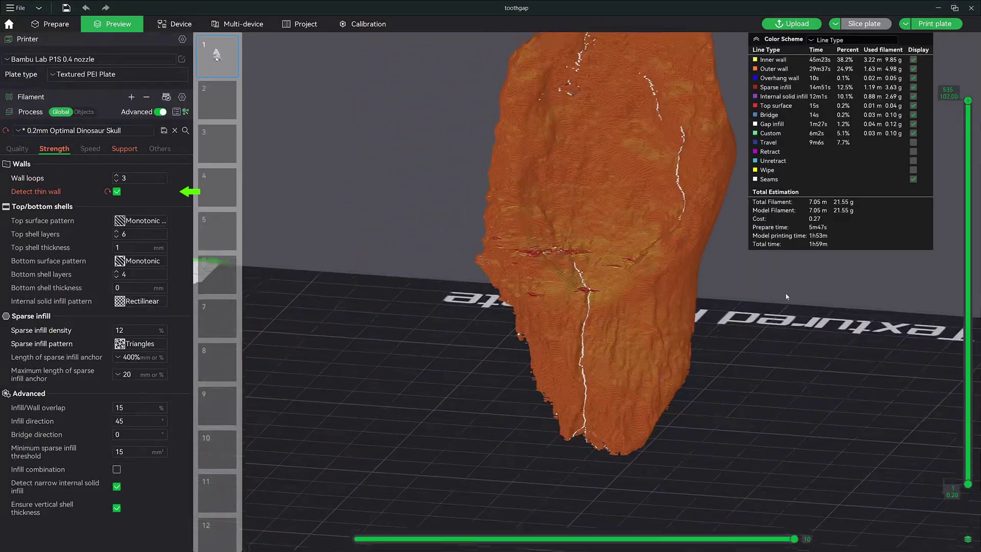
pyautogui.scroll(10, 786, 296)
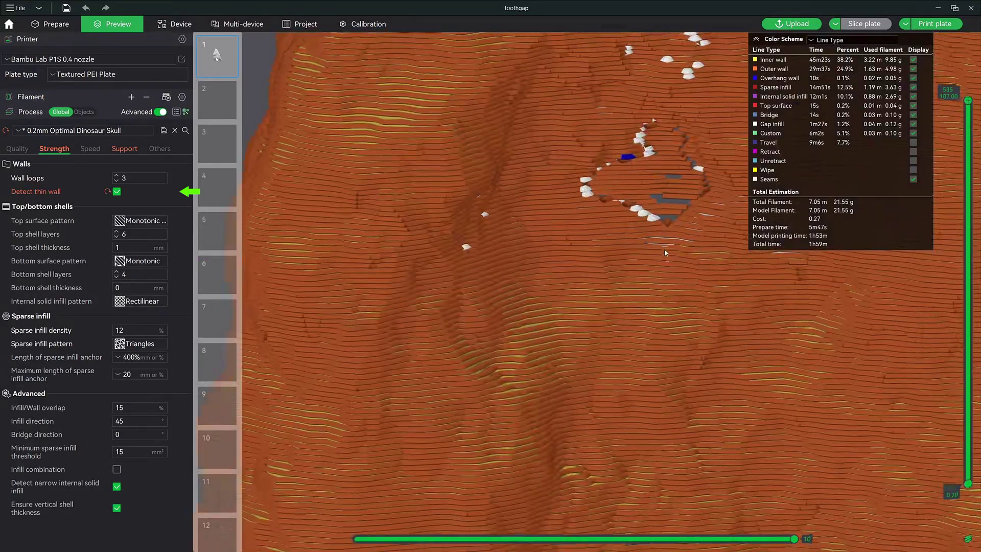
pyautogui.moveTo(665, 251); pyautogui.dragTo(604, 315)
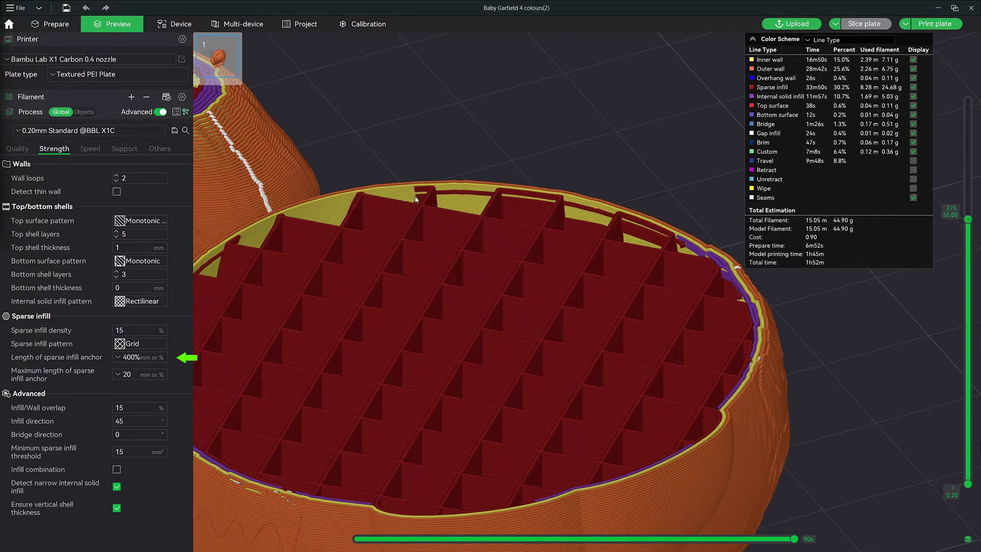
# Slice Baby Garfield with a 10 mm sparse infill anchor length, then reset it to 400%.
pyautogui.click(124, 358)
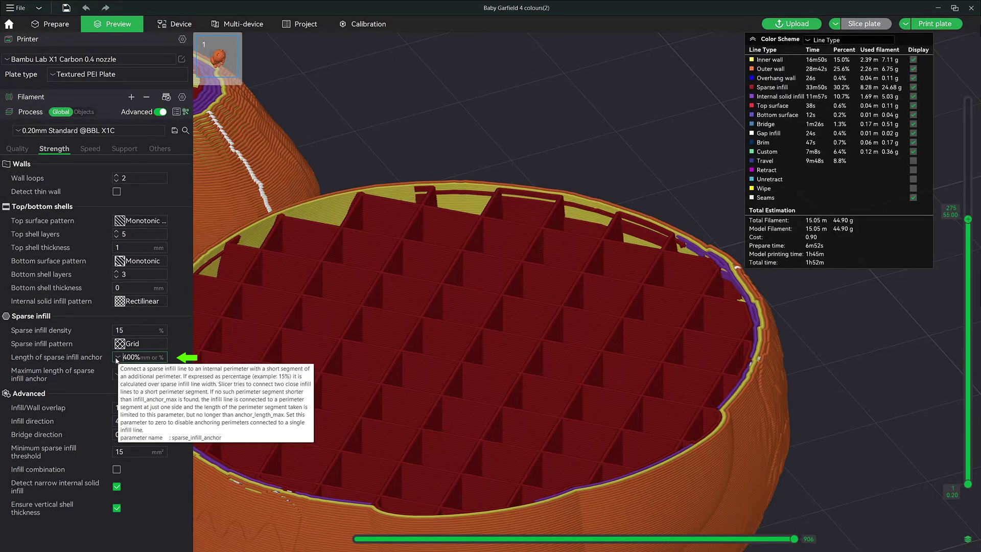
pyautogui.click(117, 357)
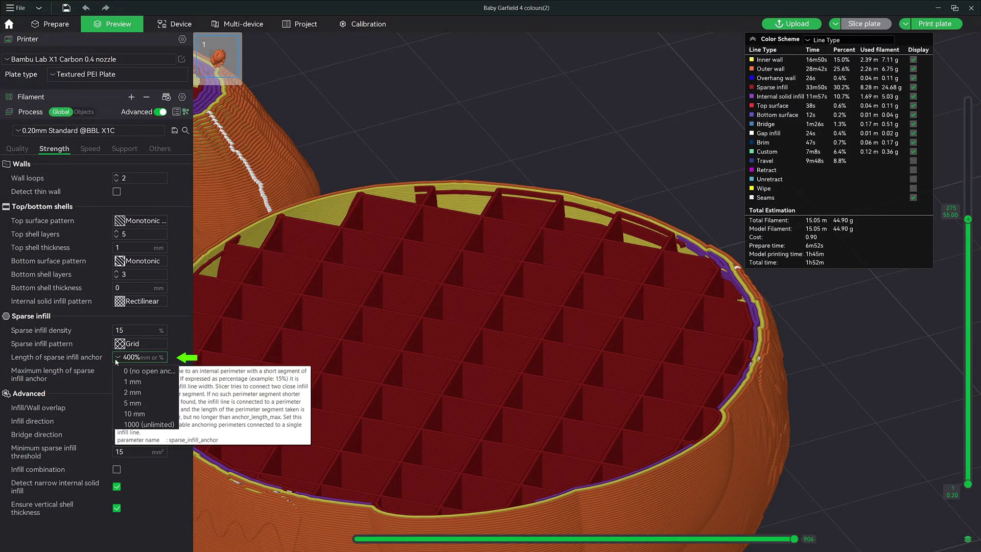
pyautogui.click(132, 411)
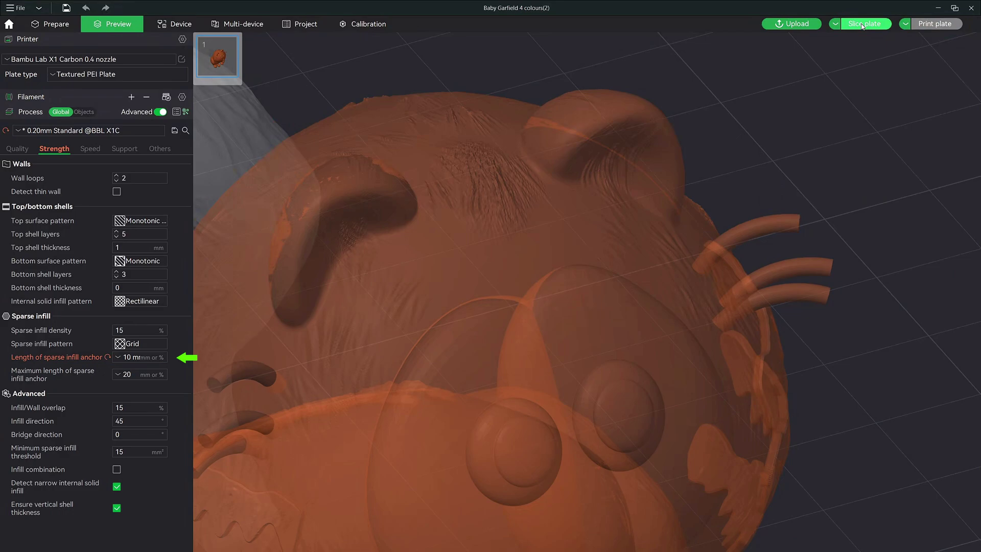
pyautogui.click(864, 24)
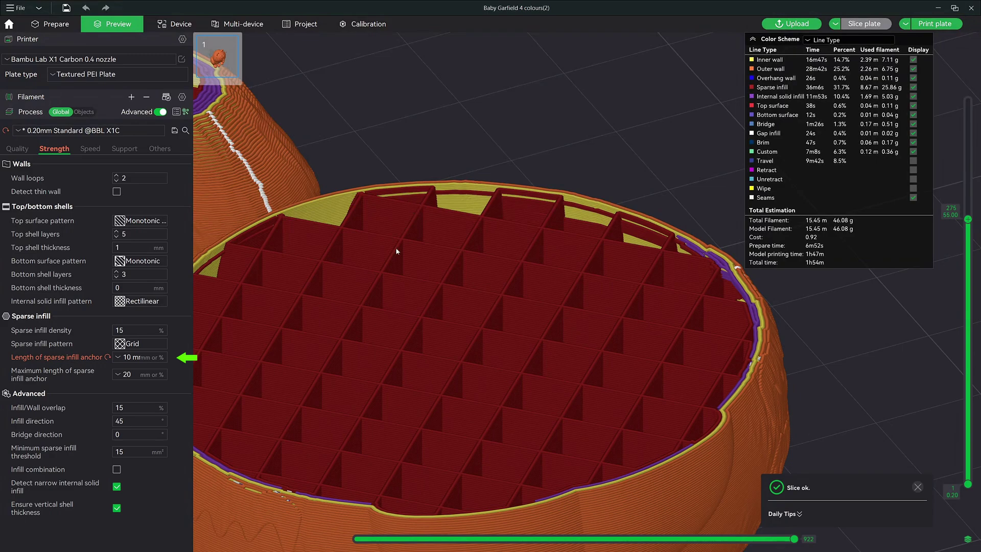
pyautogui.click(107, 358)
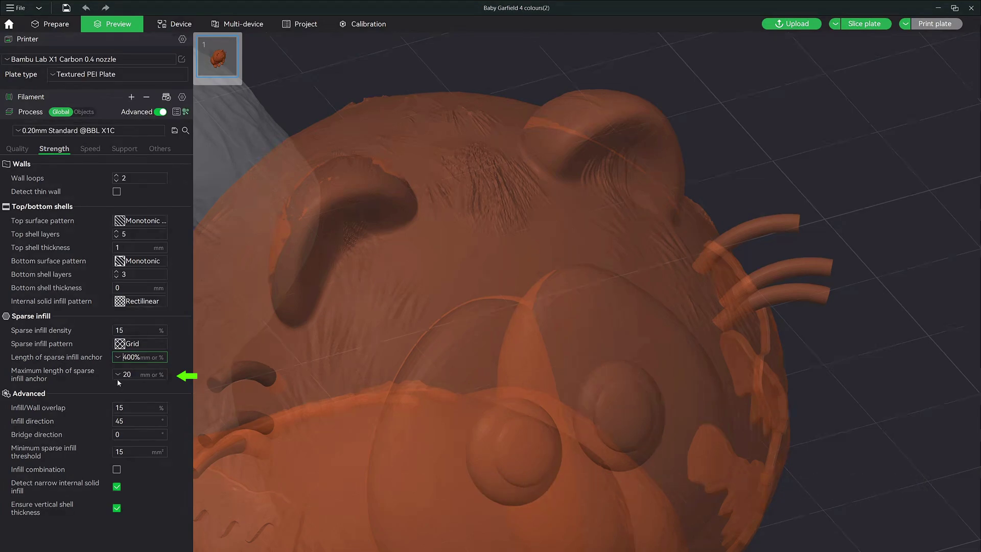
# Slice with the 5 mm anchor limit, then restore the 20 mm maximum anchor length and re-slice.
pyautogui.click(118, 375)
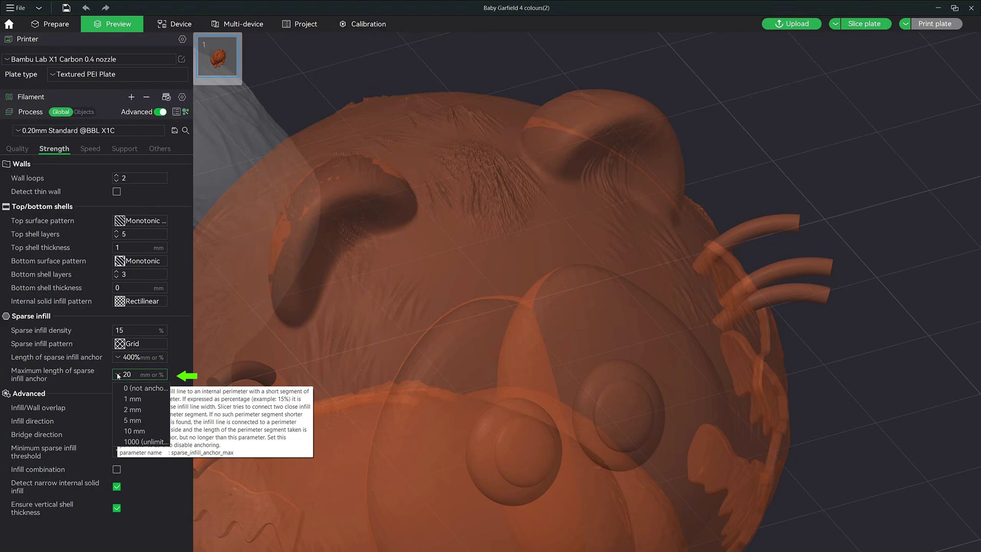
pyautogui.press('Escape')
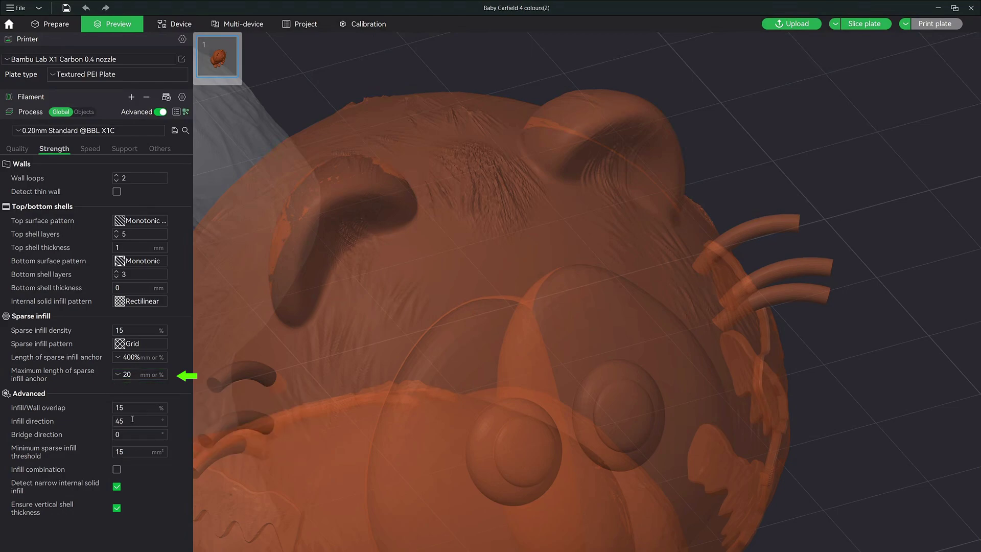
pyautogui.click(849, 25)
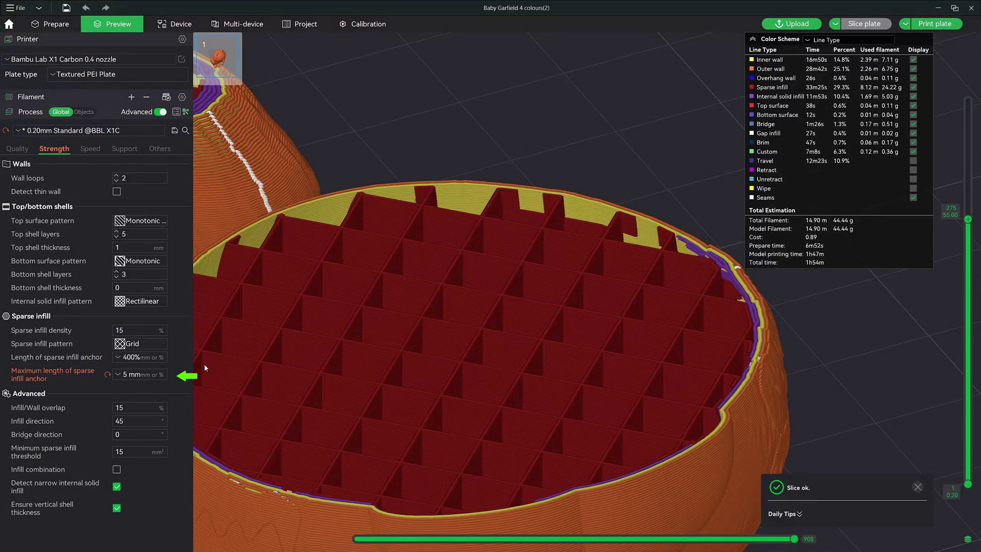
pyautogui.click(108, 375)
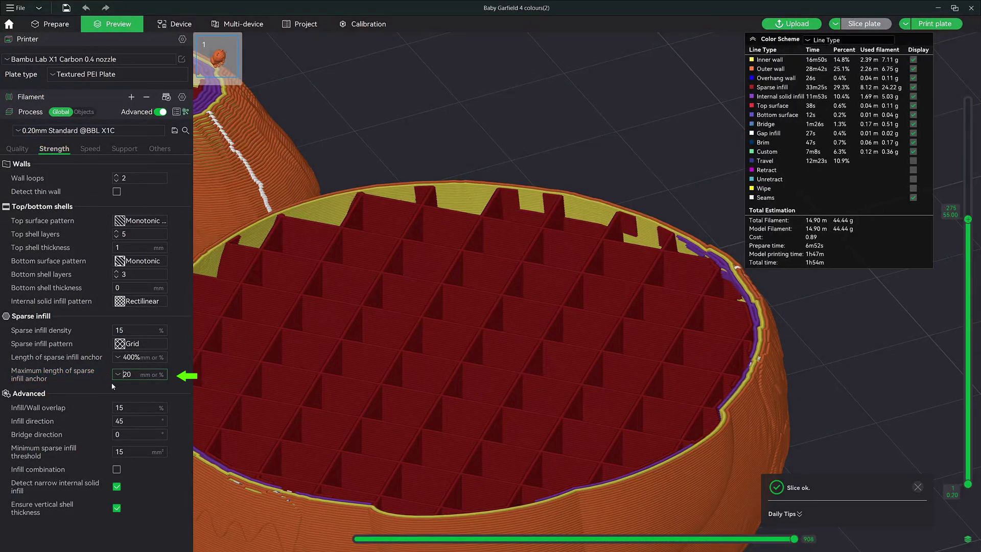
pyautogui.click(856, 26)
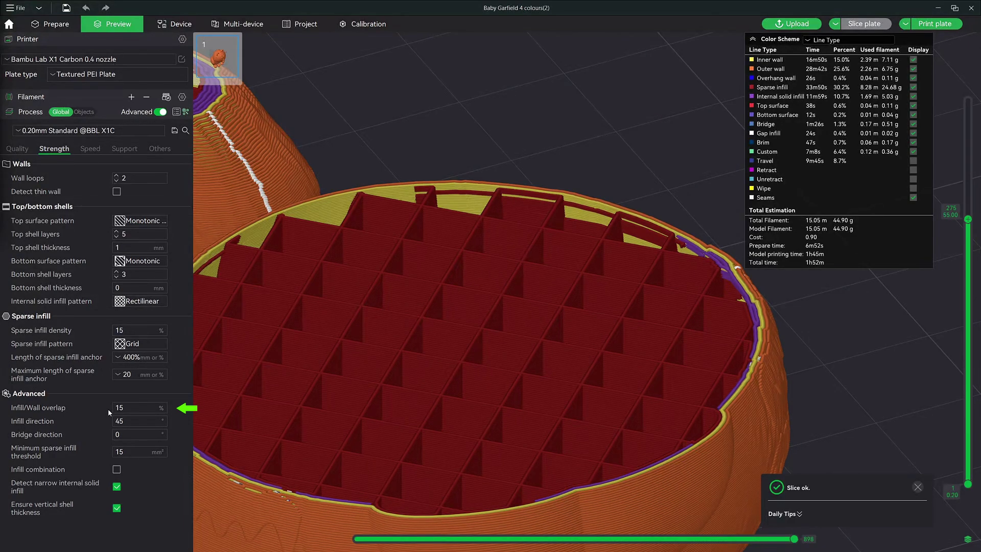
# Slice with 65% infill/wall overlap, then reset the overlap to 15% and re-slice.
pyautogui.click(115, 409)
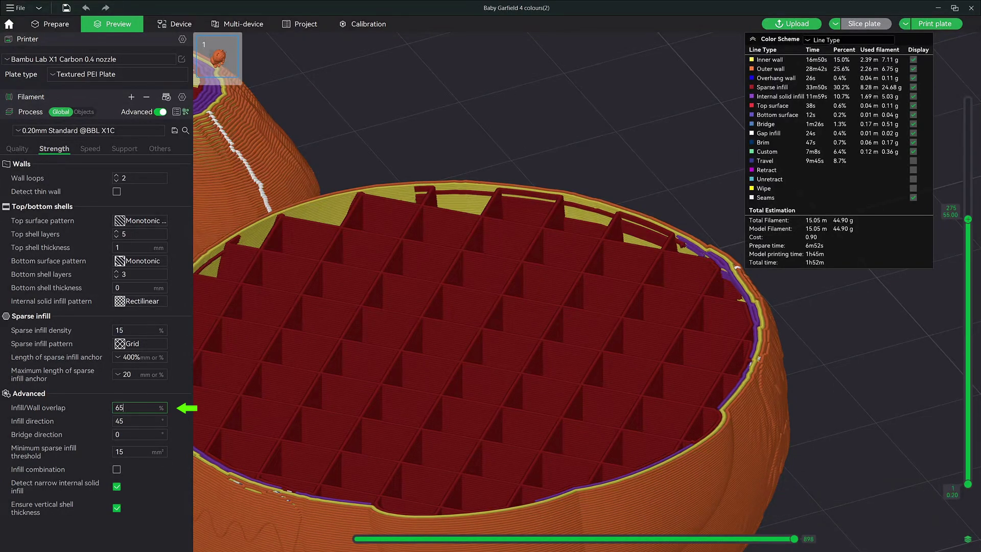
pyautogui.click(87, 409)
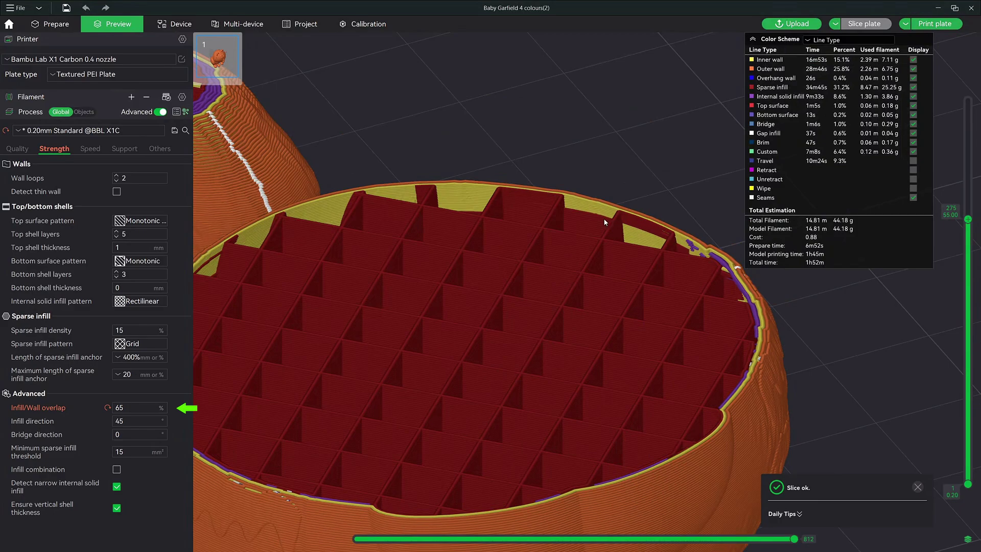
pyautogui.click(108, 408)
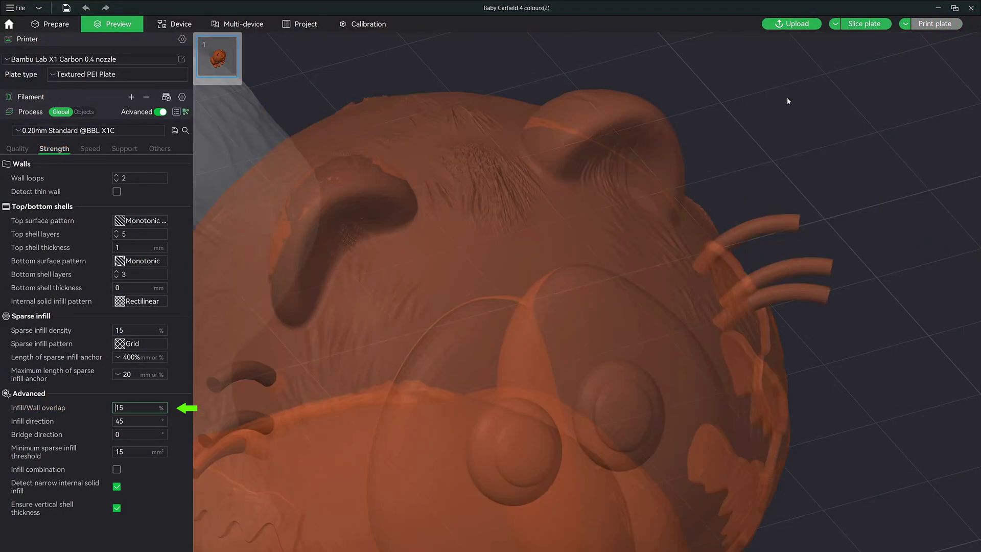
pyautogui.click(864, 24)
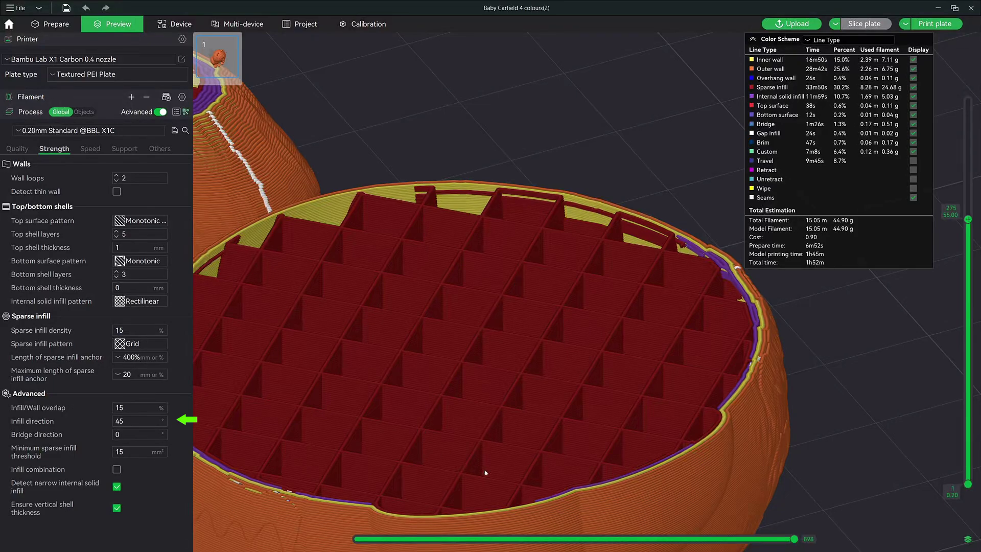
# Set infill direction to 65°, slice the plate, then reset the direction to 45°.
pyautogui.doubleClick(121, 421)
pyautogui.write('65')
pyautogui.press('Return')
pyautogui.click(864, 24)
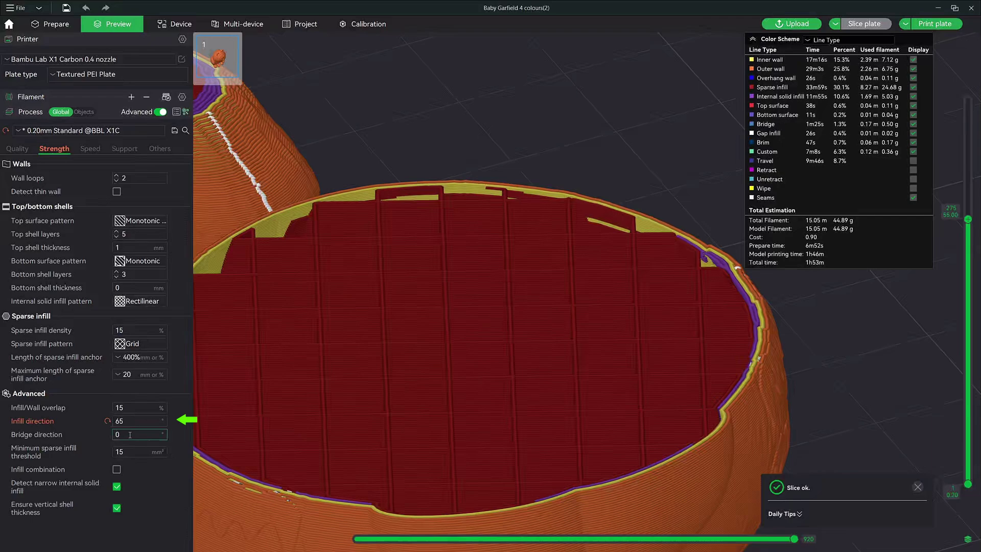
pyautogui.click(108, 422)
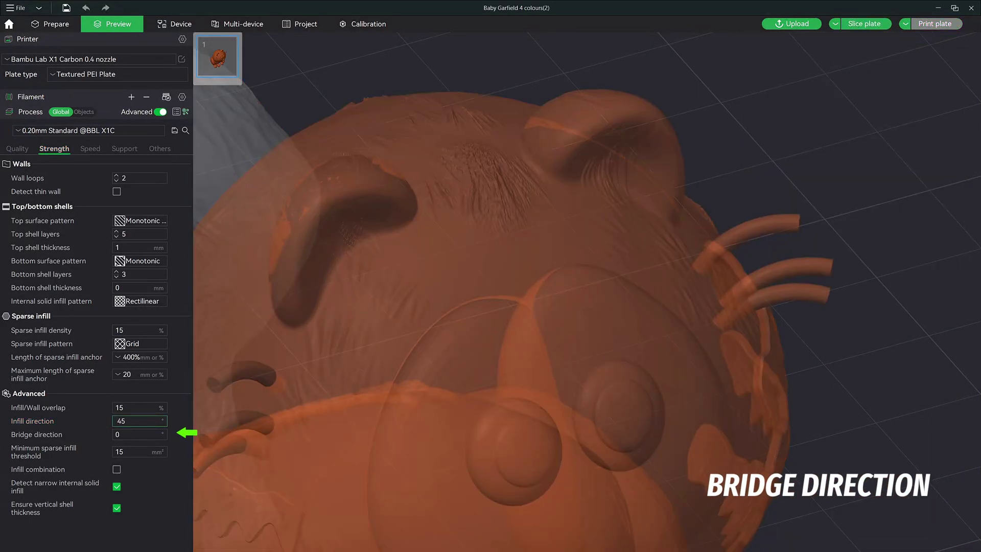
# Commit the 45° infill direction and re-slice, leaving bridge direction at 0.
pyautogui.press('Return')
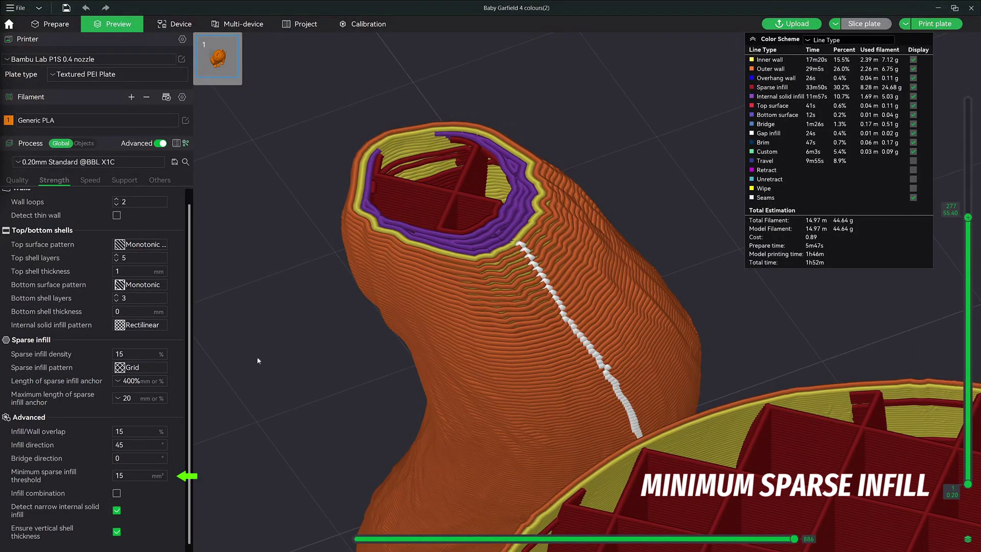
# Slice with an 85 mm² minimum sparse infill threshold, inspect the tail's layers, then reset it to 15.
pyautogui.click(129, 479)
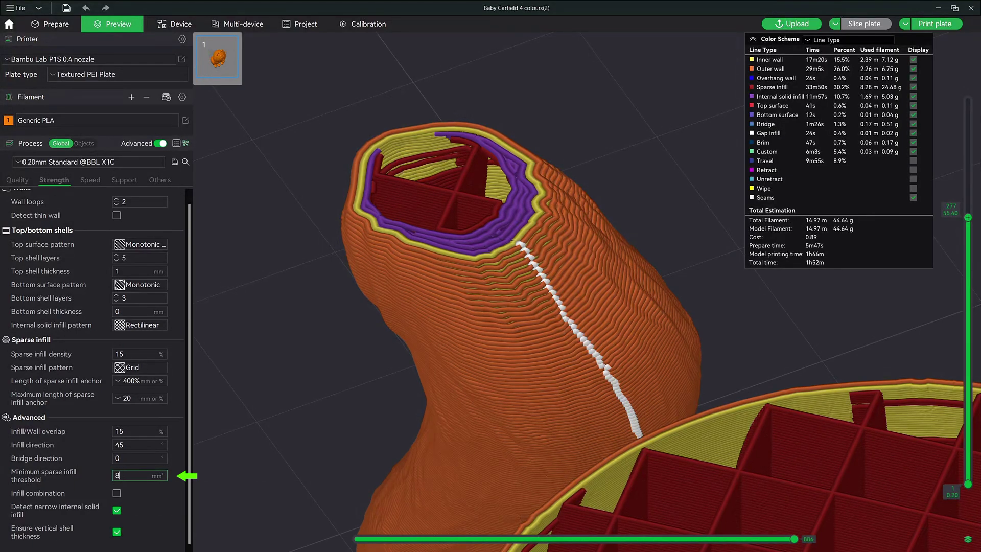
pyautogui.write('85')
pyautogui.press('Return')
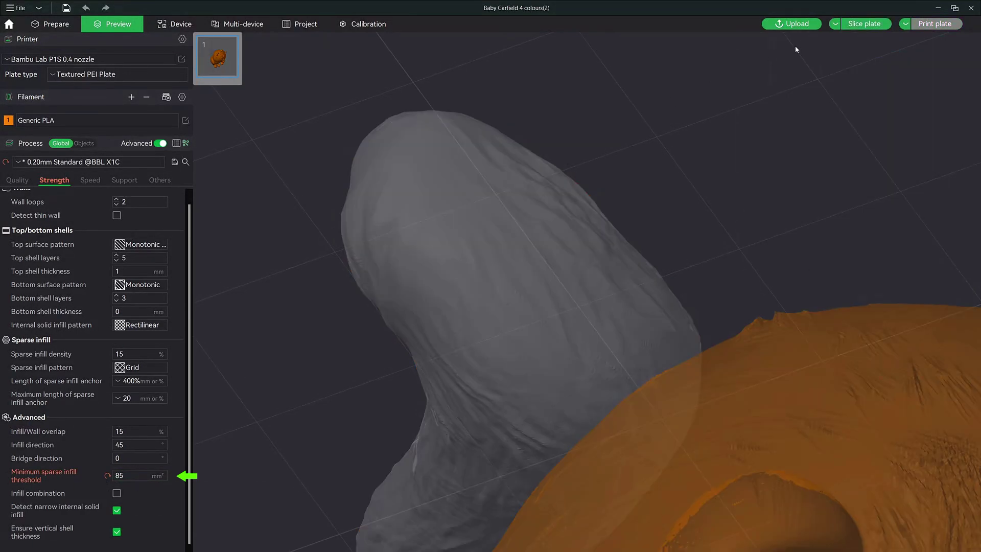
pyautogui.click(867, 26)
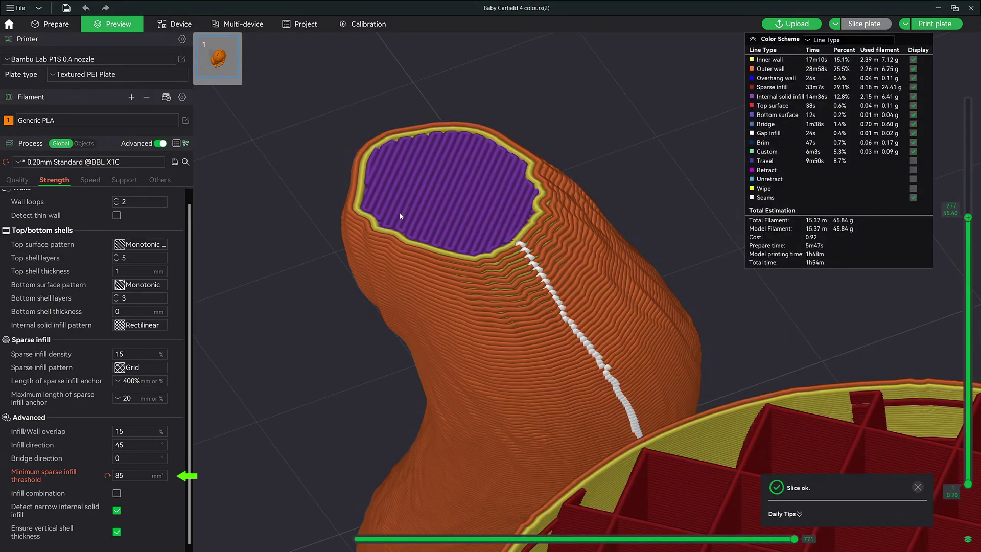
pyautogui.moveTo(967, 218)
pyautogui.mouseDown()
pyautogui.moveTo(968, 236)
pyautogui.moveTo(965, 219)
pyautogui.mouseUp()
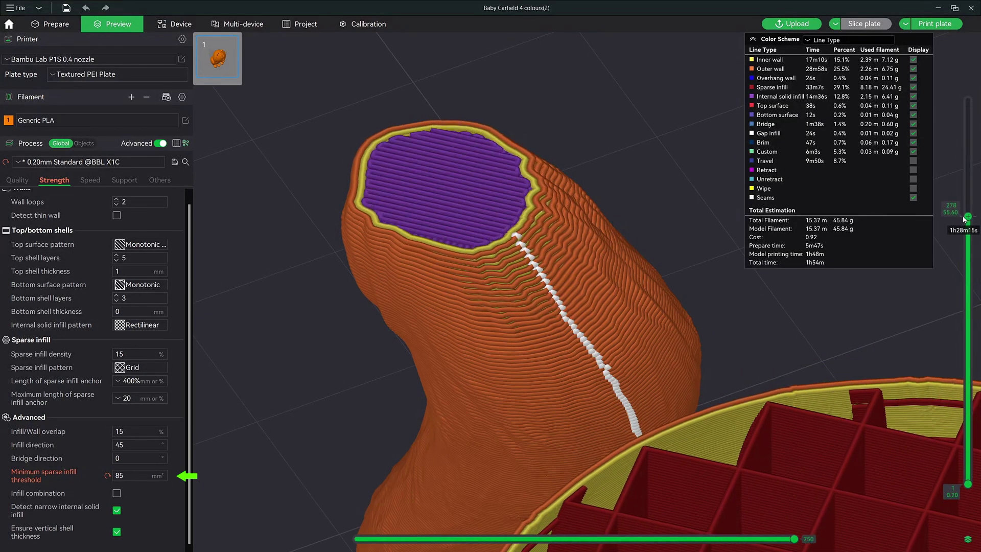
pyautogui.click(107, 476)
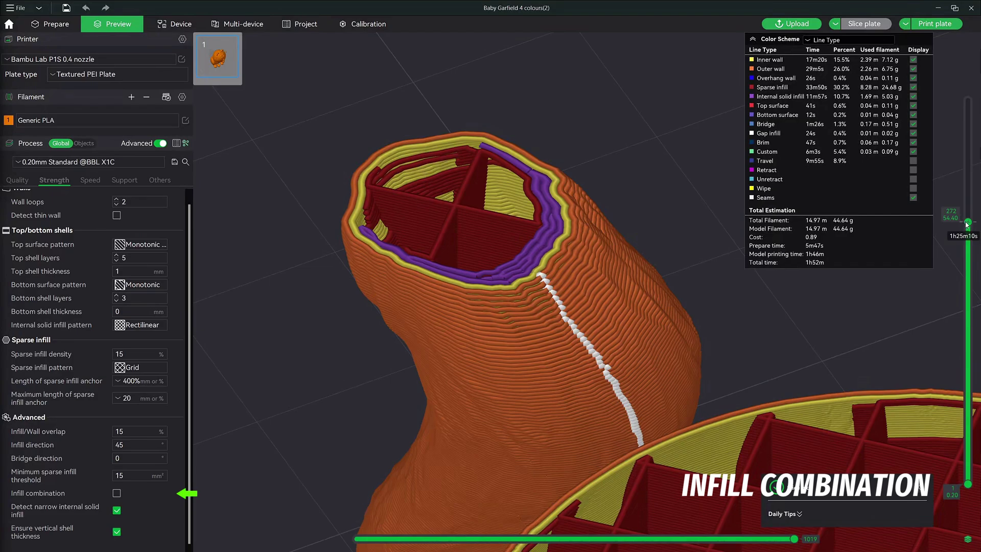
# Enable infill combination and inspect the combined infill in the layer preview.
pyautogui.moveTo(968, 224)
pyautogui.mouseDown()
pyautogui.moveTo(970, 210)
pyautogui.moveTo(959, 231)
pyautogui.mouseUp()
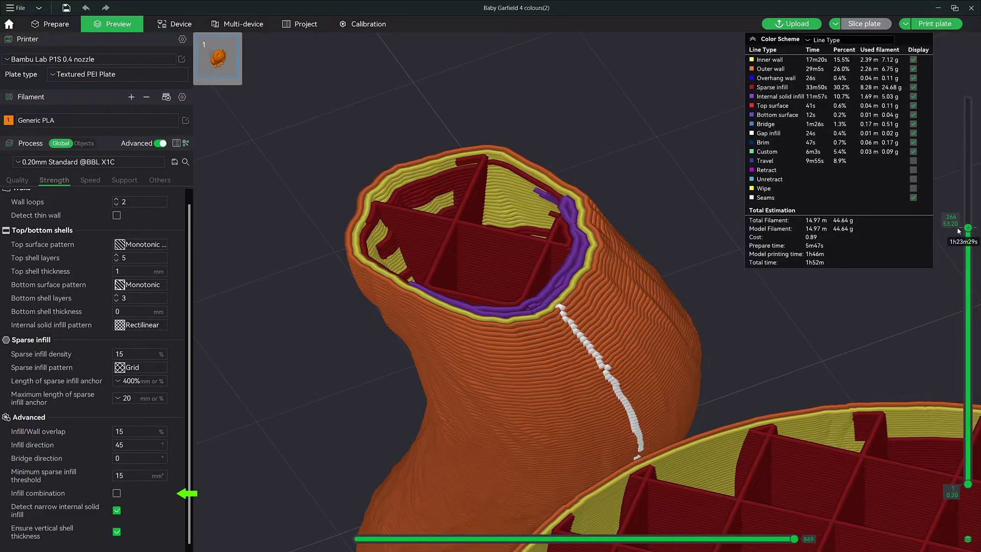
pyautogui.click(117, 493)
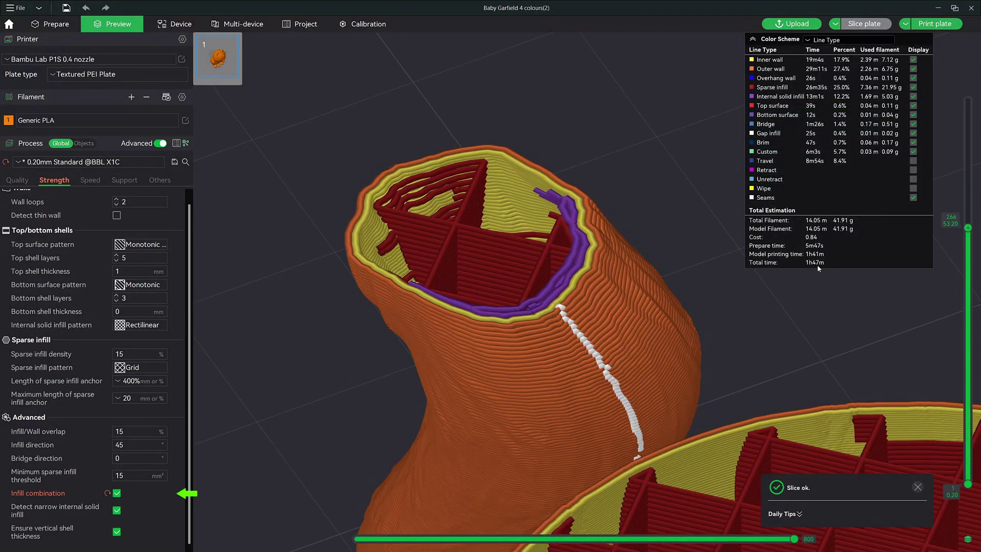
pyautogui.moveTo(969, 231)
pyautogui.moveTo(968, 231); pyautogui.dragTo(966, 236)
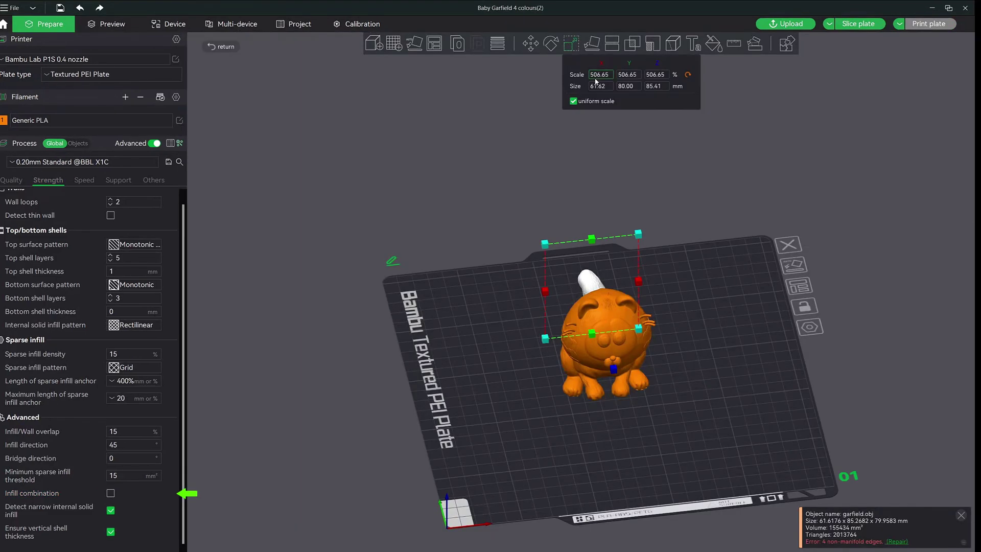
# Slice an enlarged Garfield with infill combination on, then return to the unsliced plate.
pyautogui.press('Return')
pyautogui.hotkey('ctrl', 'r')
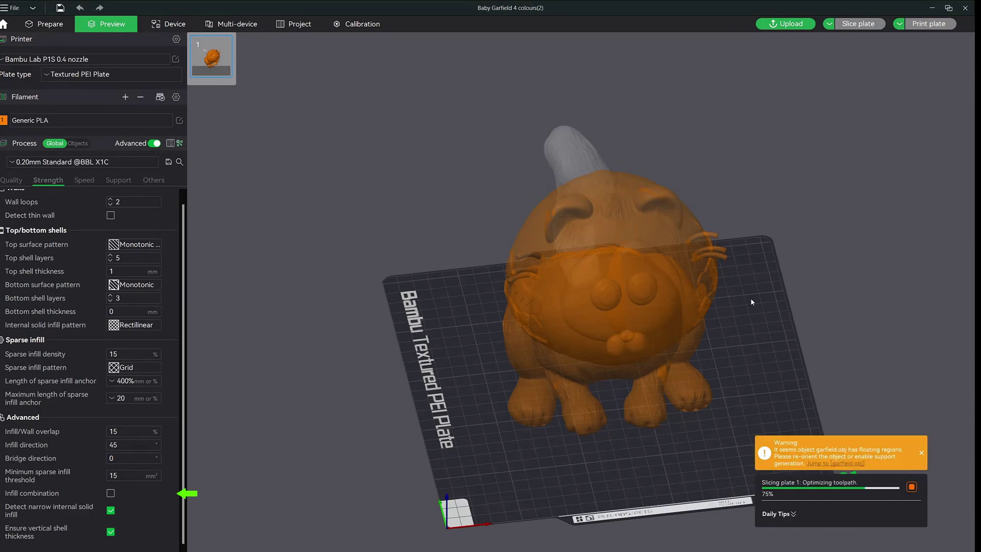
pyautogui.click(921, 453)
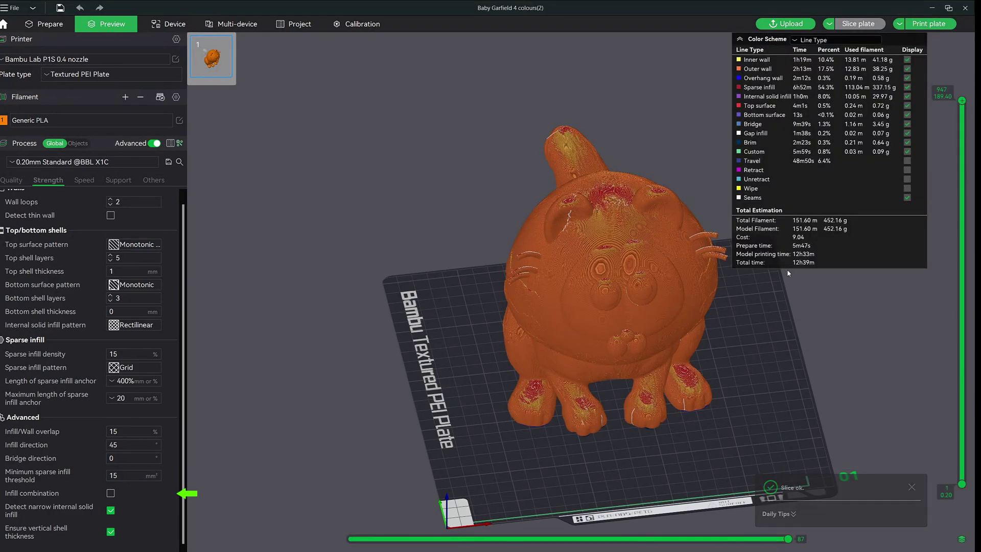
pyautogui.click(110, 493)
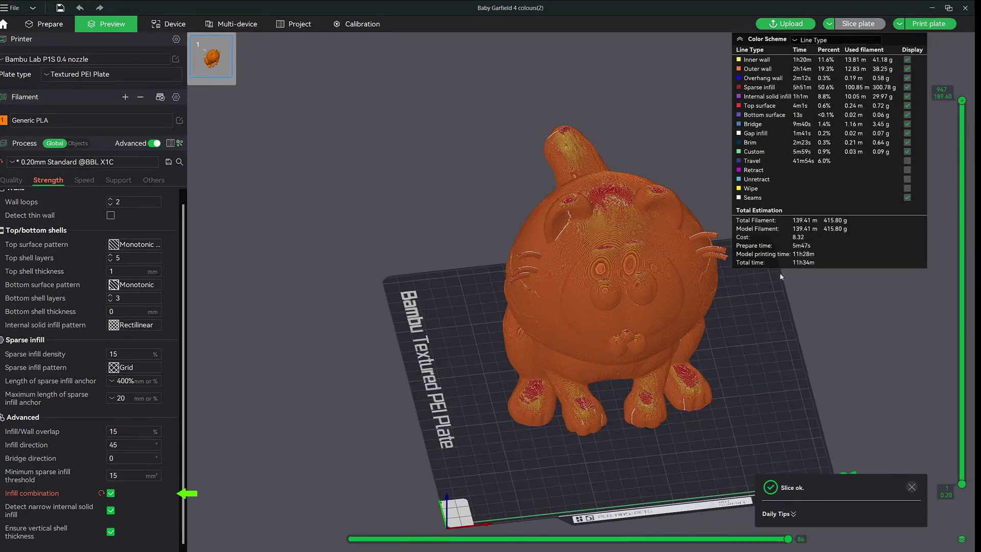
pyautogui.hotkey('ctrl', 'Tab')
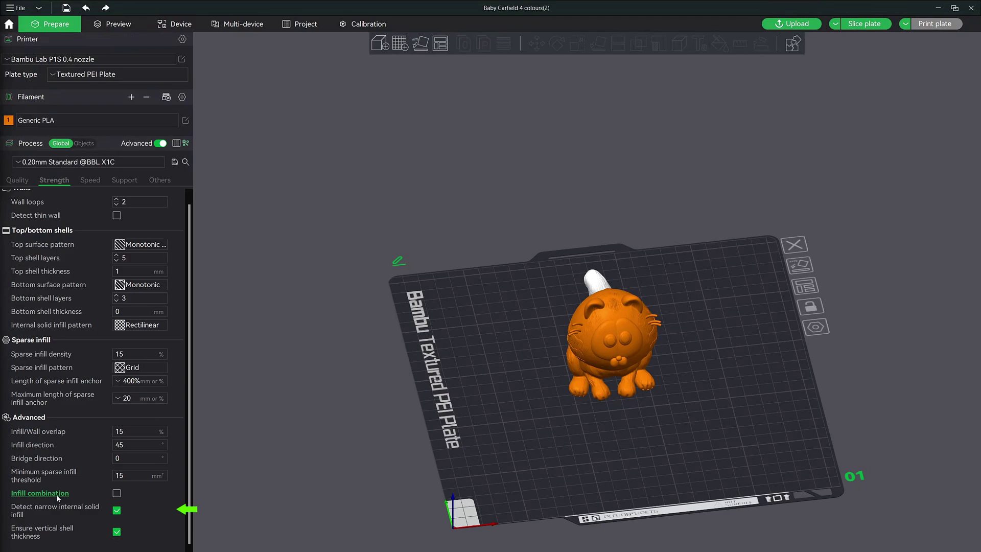
pyautogui.moveTo(34, 509)
pyautogui.moveTo(99, 516)
pyautogui.moveTo(57, 541)
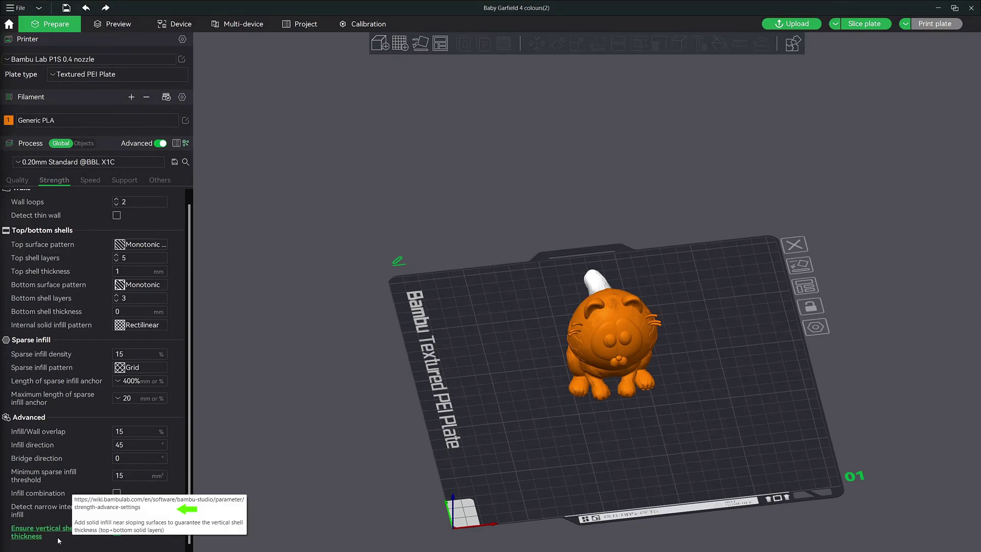